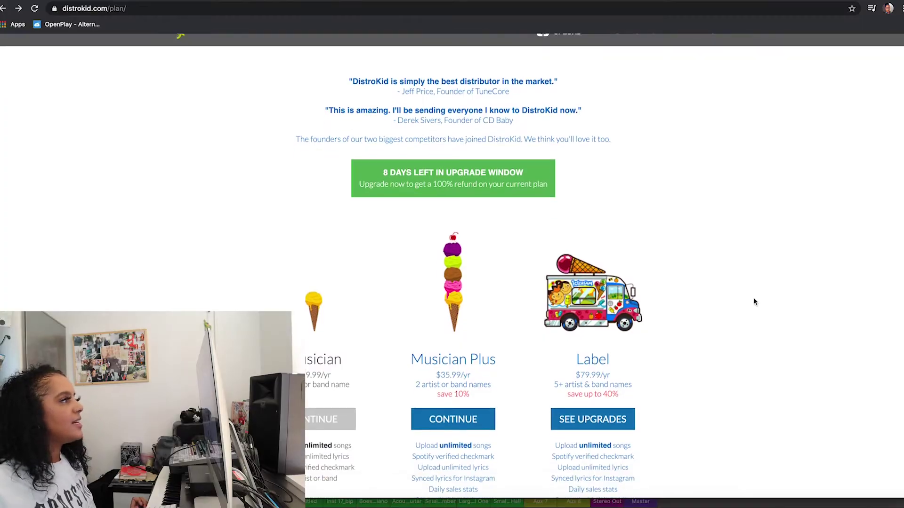
scroll(754, 302, up, 10)
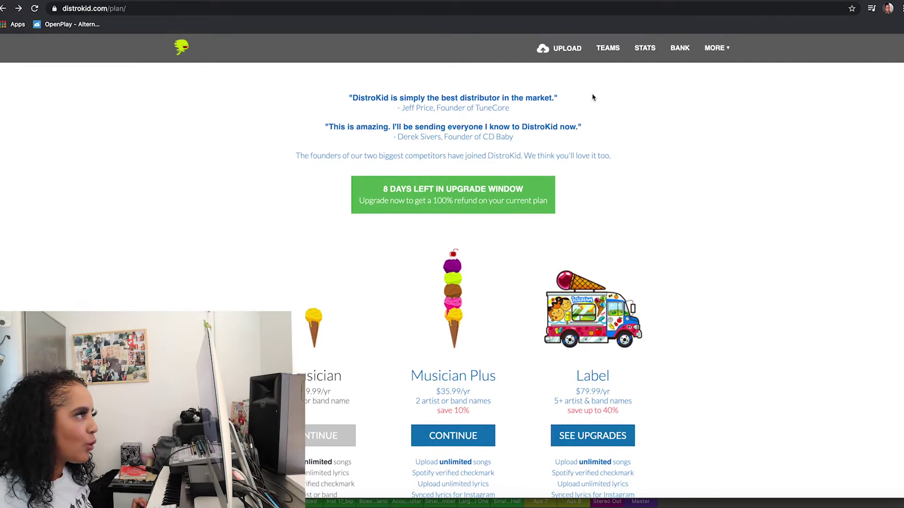
scroll(612, 90, down, 3)
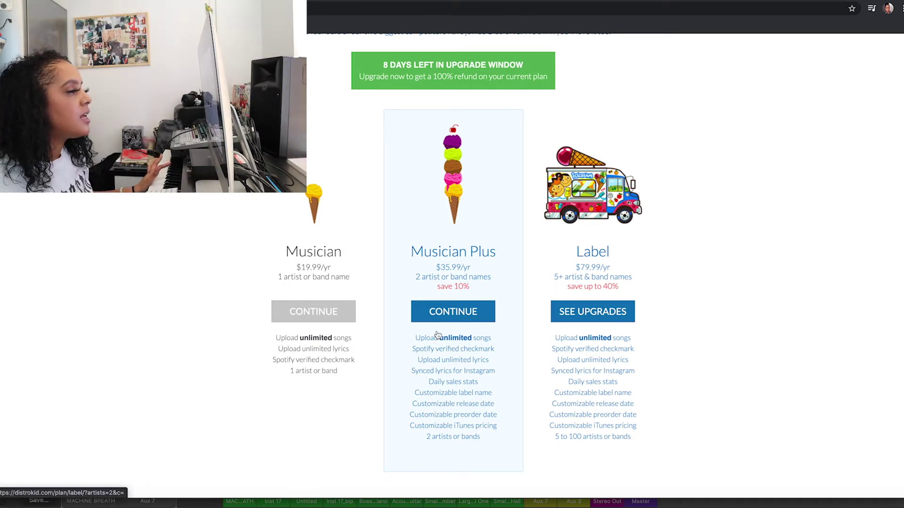
scroll(714, 340, down, 3)
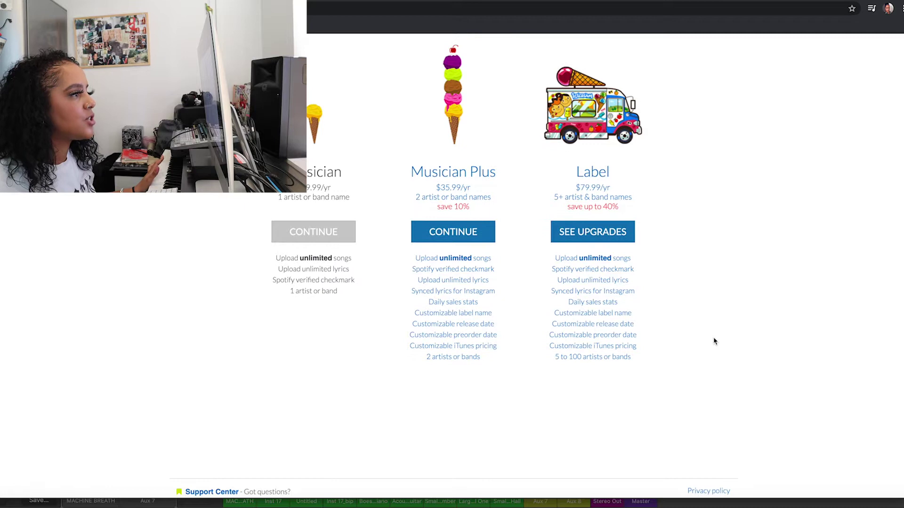
scroll(714, 340, up, 5)
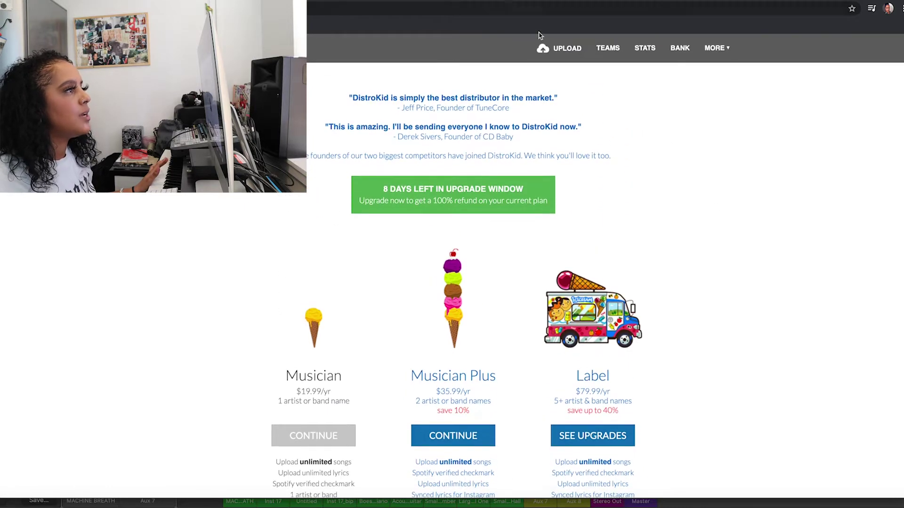
Open the Upload Music form from the top navigation
click(541, 46)
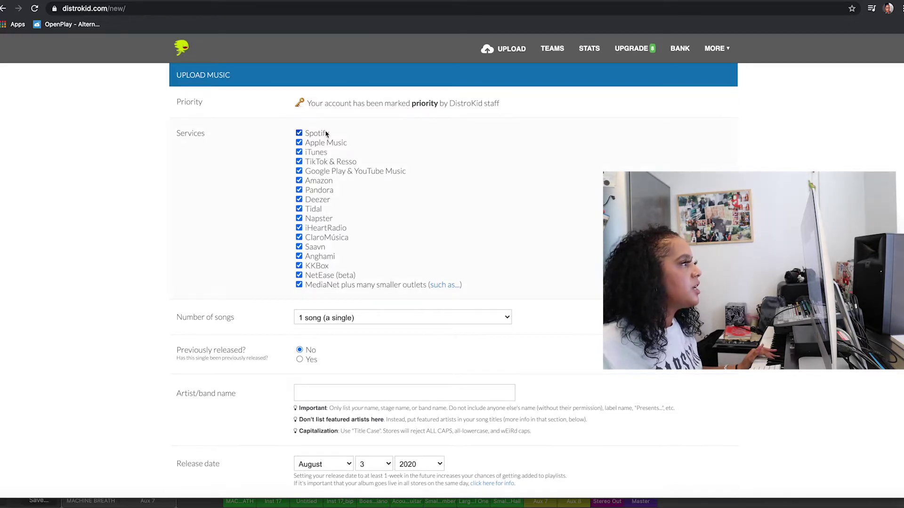
scroll(493, 227, down, 2)
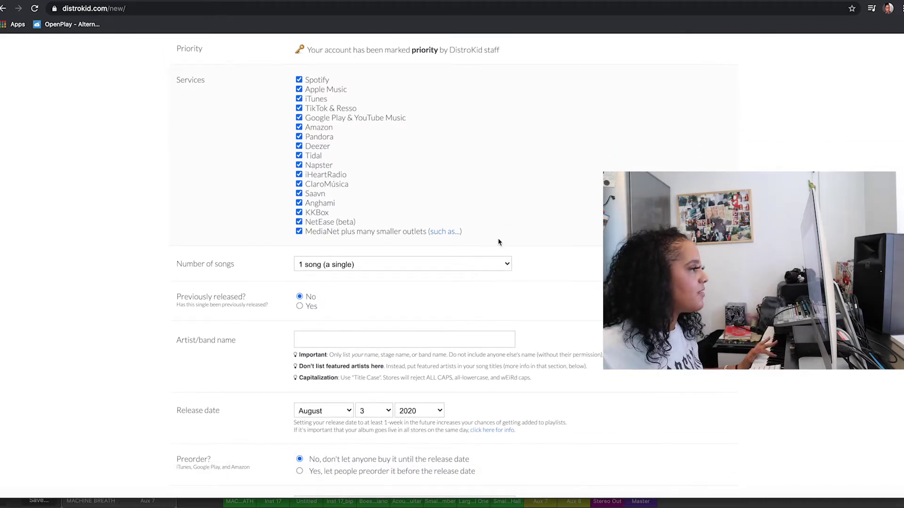
scroll(498, 240, down, 2)
Set the number of songs to 1 song (a single)
click(401, 214)
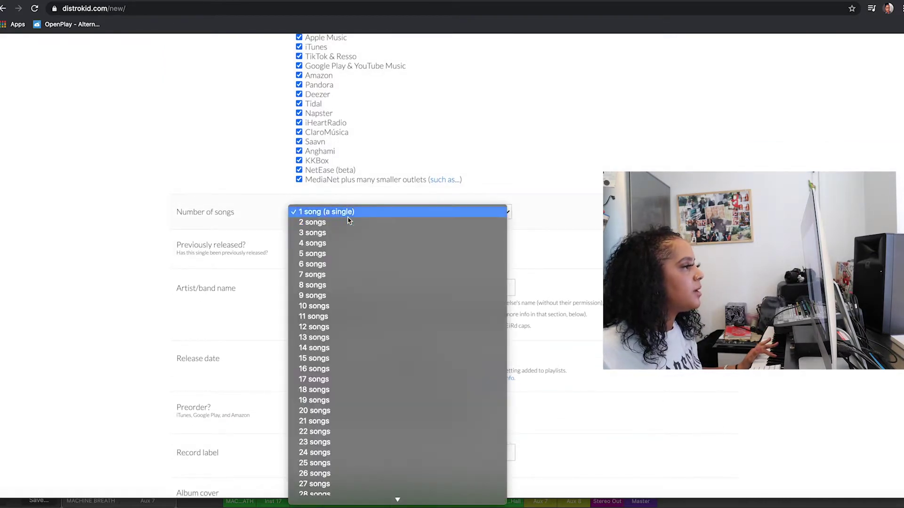
click(353, 213)
scroll(358, 216, down, 4)
scroll(182, 149, down, 1)
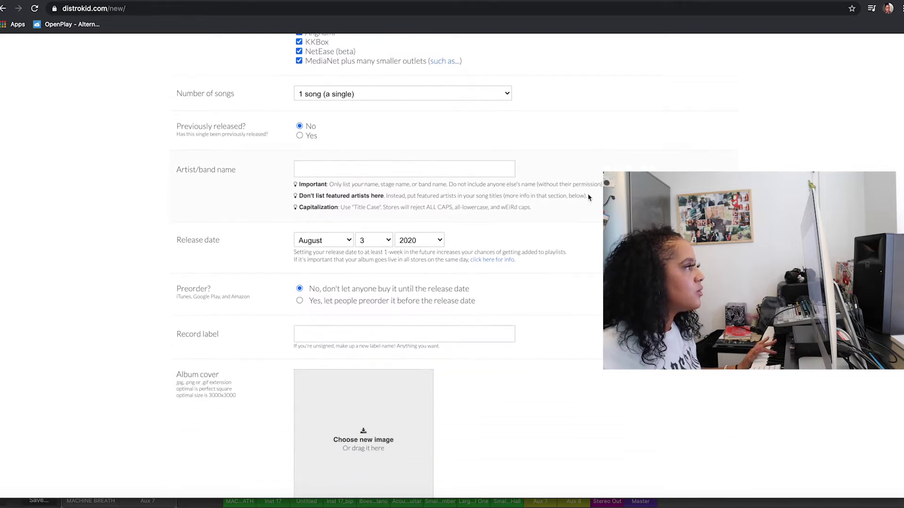
Enter Shomokeh as the artist name and confirm the Spotify Shomokeh page as theirs
click(318, 167)
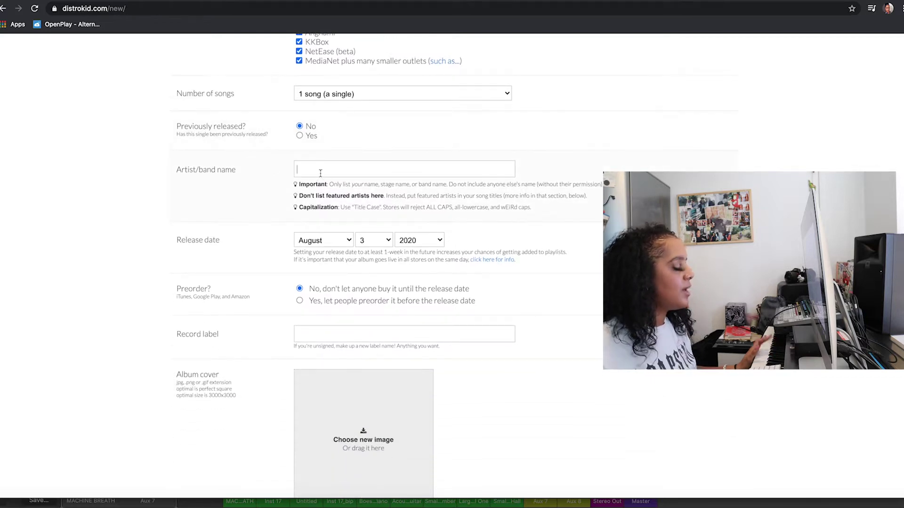
text(Shomokeh)
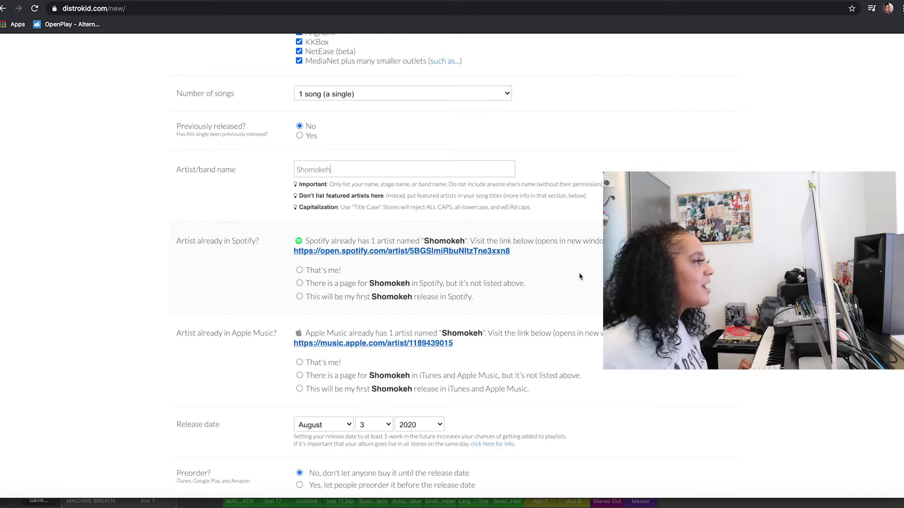
click(337, 273)
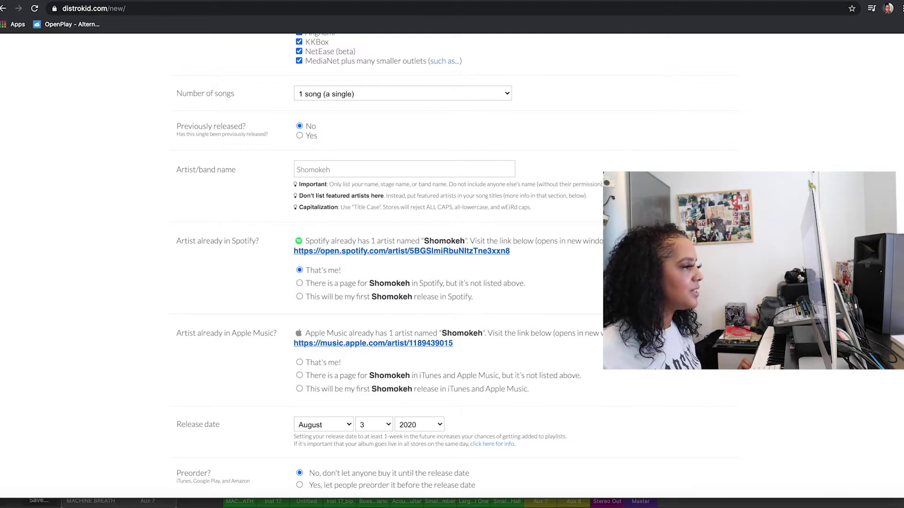
scroll(388, 262, down, 5)
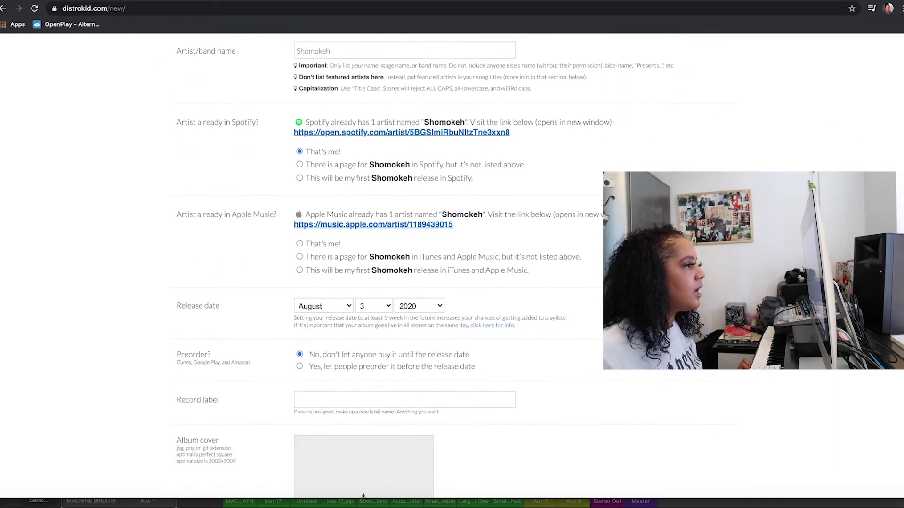
Confirm the Apple Music Shomokeh artist page as theirs with "That's me!"
click(338, 249)
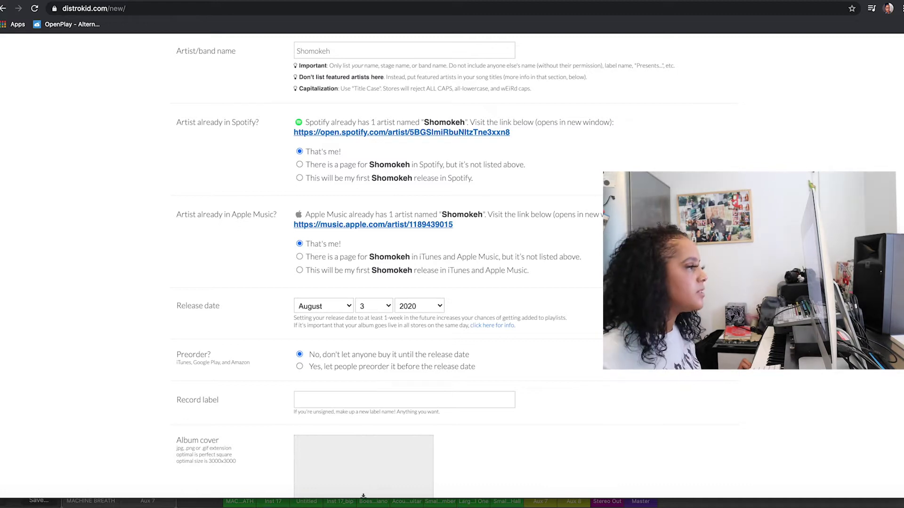
scroll(424, 264, down, 2)
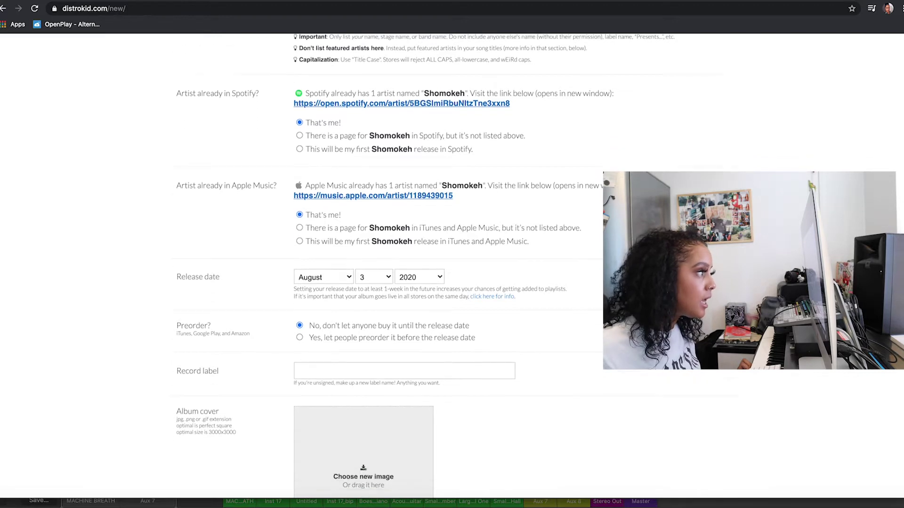
key(super+space)
click(880, 4)
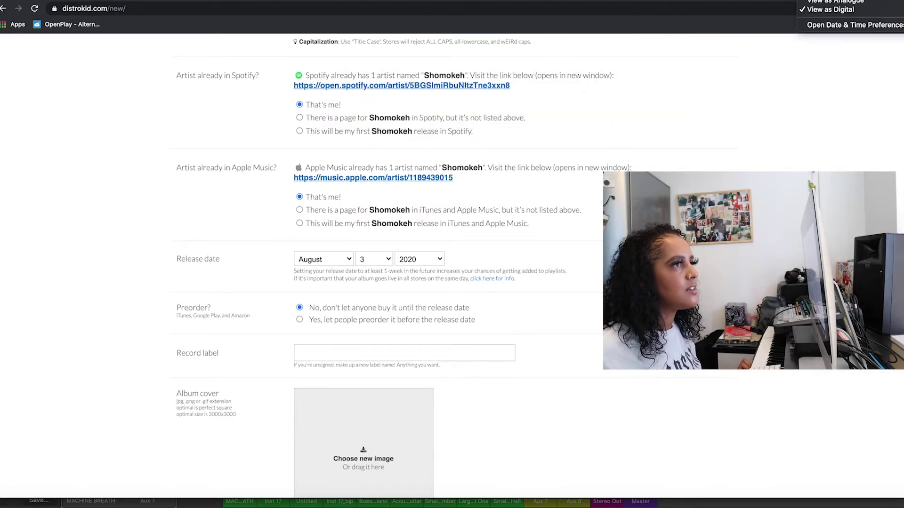
key(Escape)
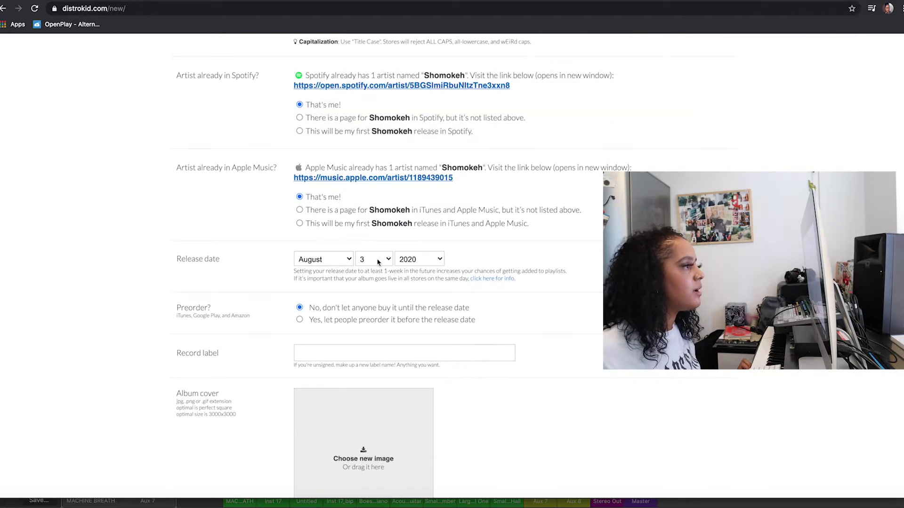
scroll(423, 264, down, 5)
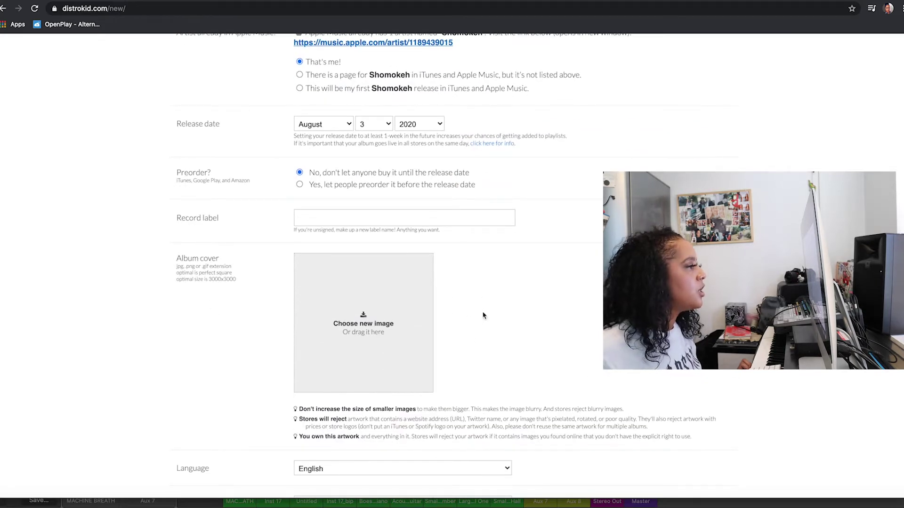
scroll(191, 262, down, 2)
click(145, 226)
click(241, 229)
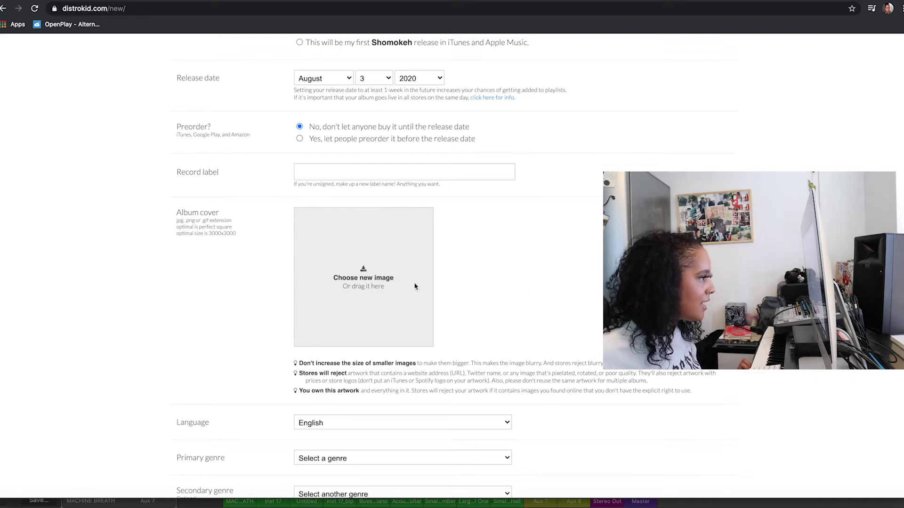
scroll(377, 284, down, 3)
scroll(452, 266, down, 7)
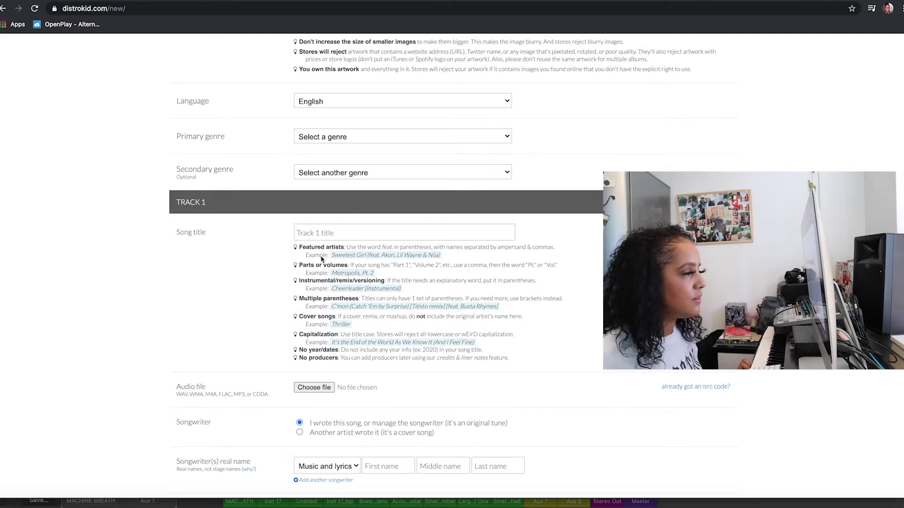
scroll(322, 258, down, 3)
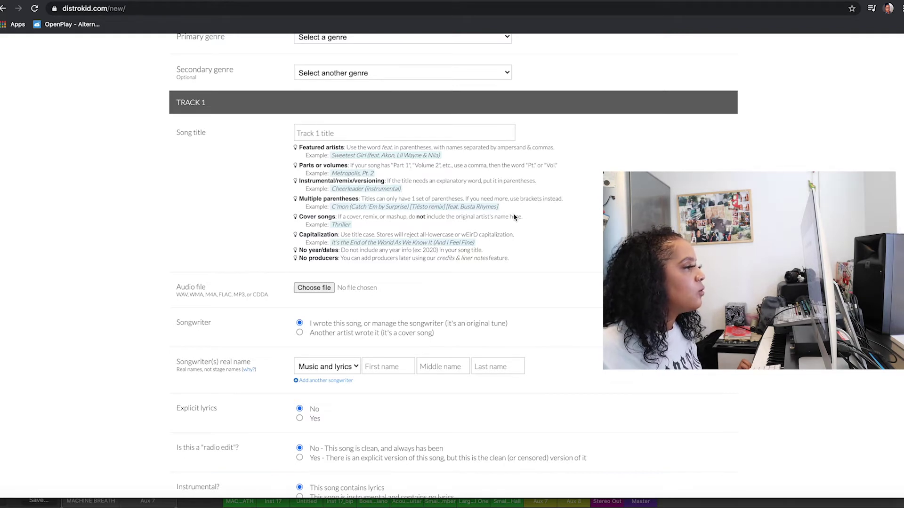
scroll(513, 218, down, 1)
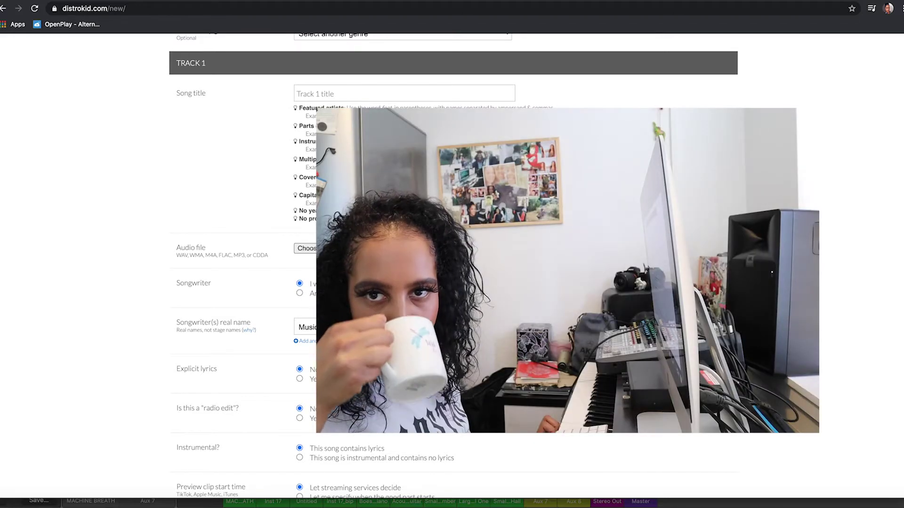
Scroll past the unticked Extras, from Instagram & Facebook to Leave a Legacy, to the Important Checkboxes
scroll(570, 271, down, 2)
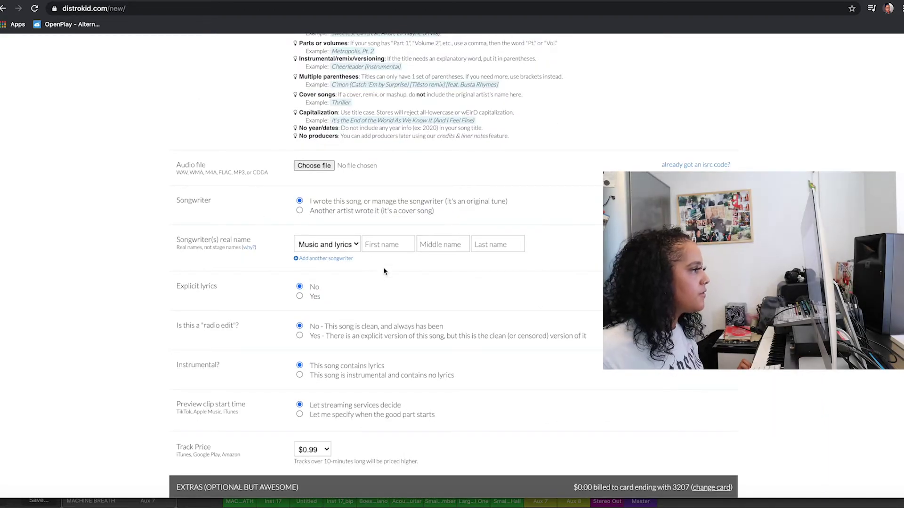
scroll(391, 282, down, 1)
scroll(391, 281, down, 1)
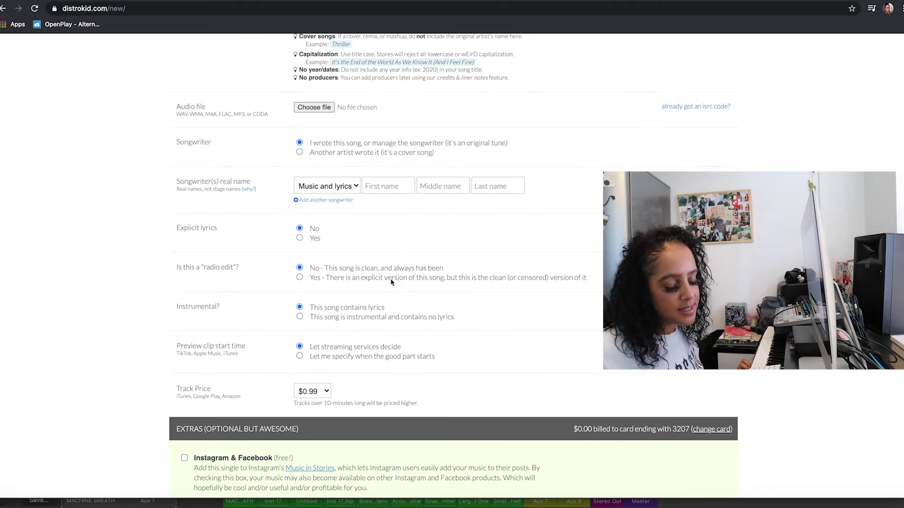
scroll(390, 281, down, 2)
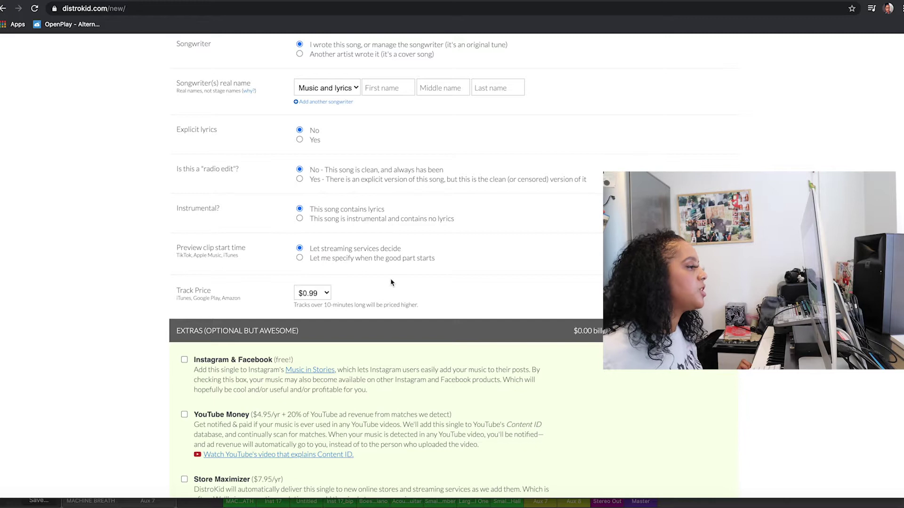
scroll(390, 282, down, 3)
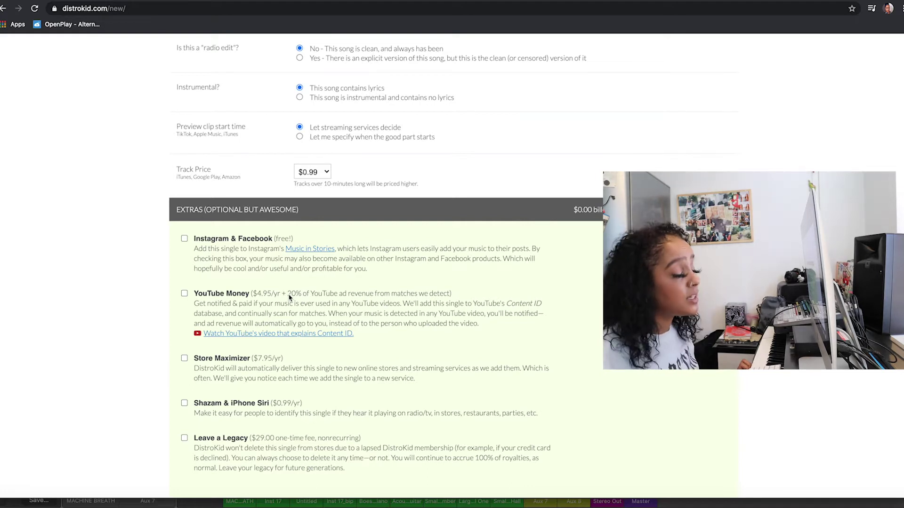
scroll(289, 297, down, 5)
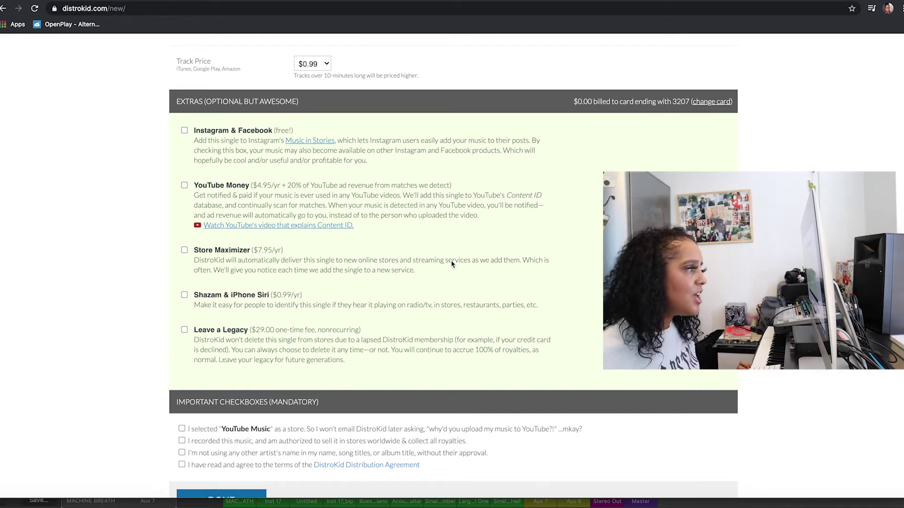
scroll(451, 264, down, 2)
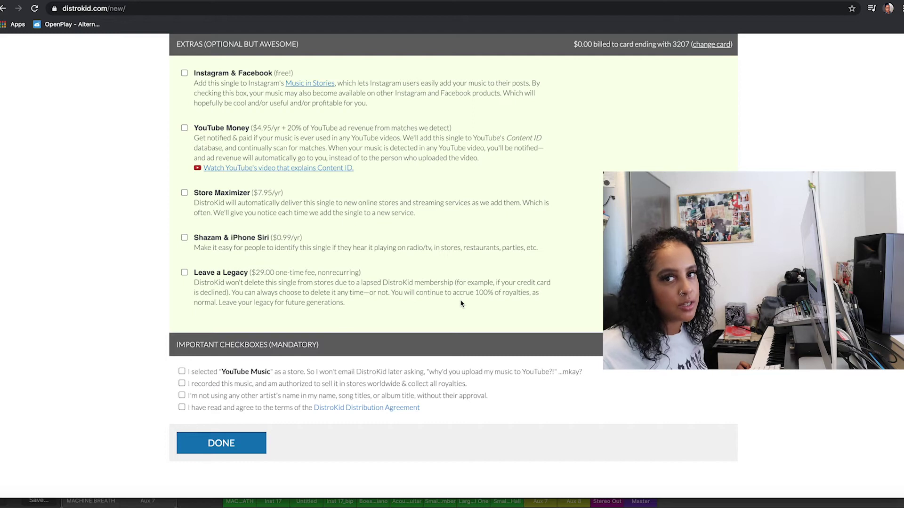
Go to the HyperFollow page under MORE and highlight its introduction text
scroll(461, 304, up, 20)
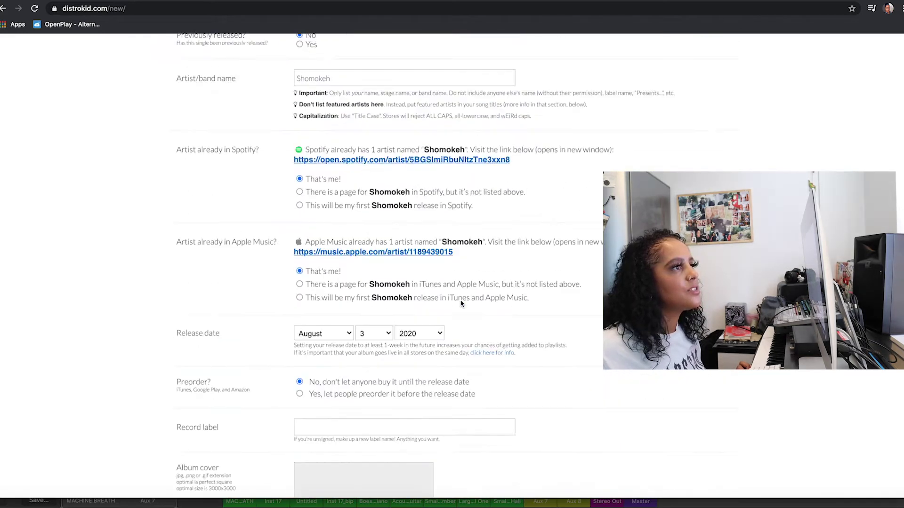
scroll(702, 145, up, 2)
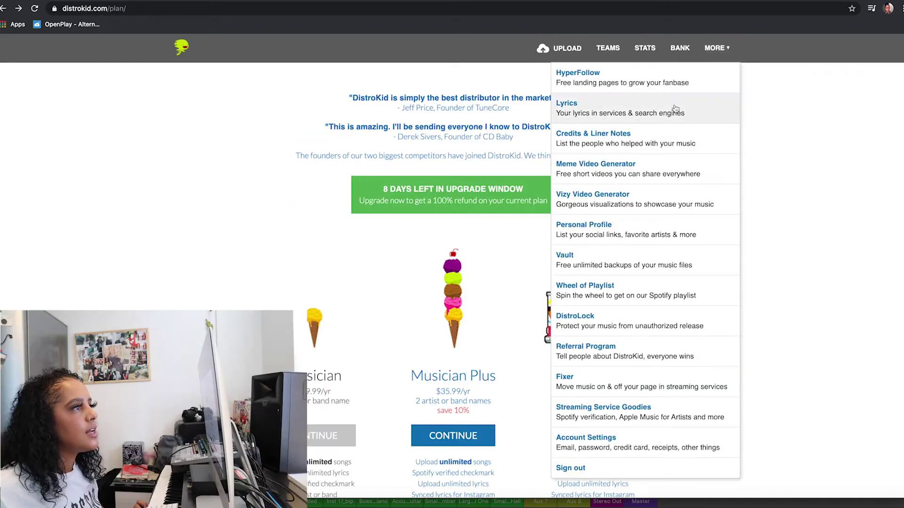
click(663, 87)
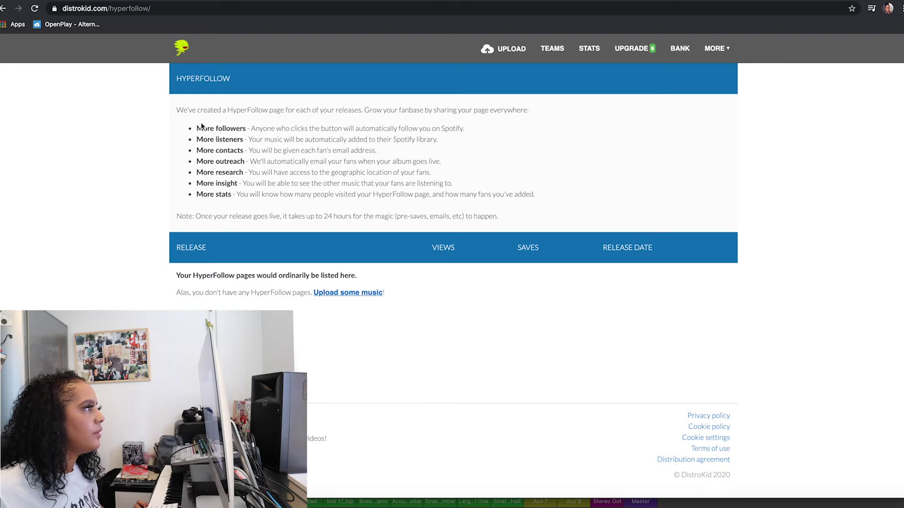
drag(184, 111, 541, 185)
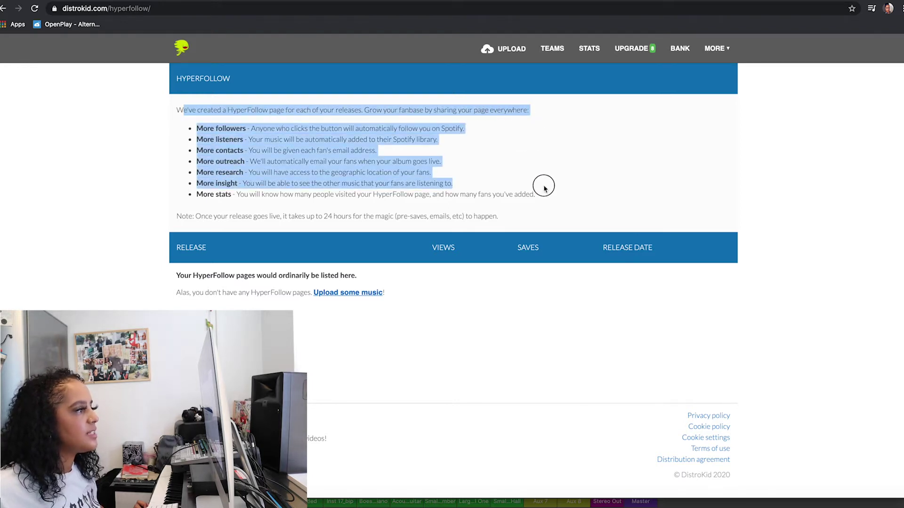
click(540, 185)
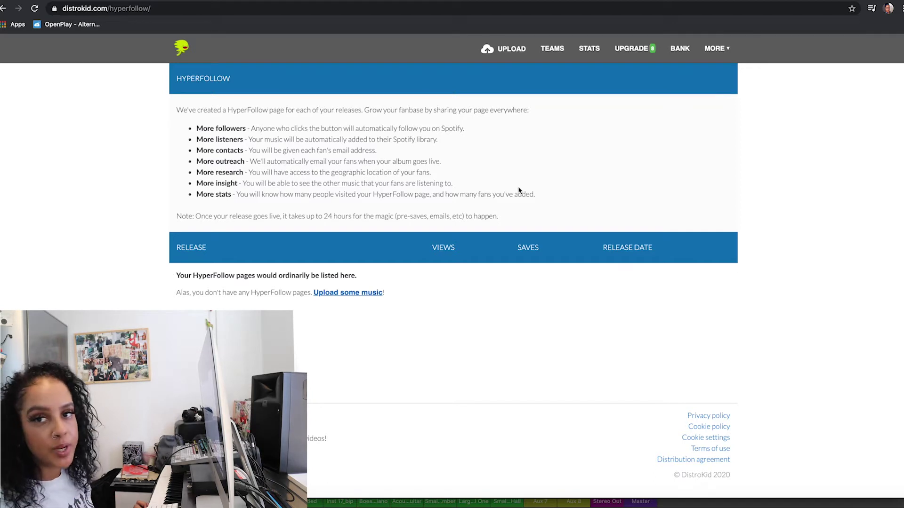
In the Meme Video Generator, pick the Marcel template and play its demo
click(714, 49)
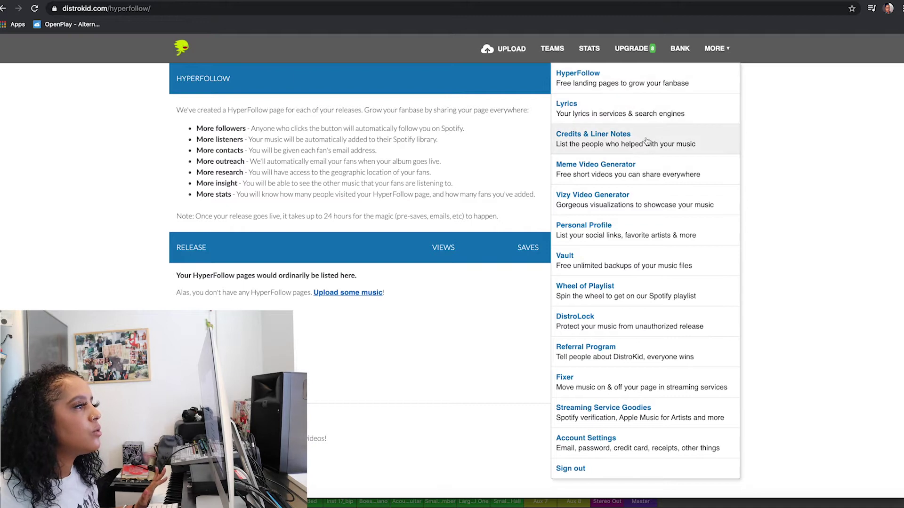
click(668, 177)
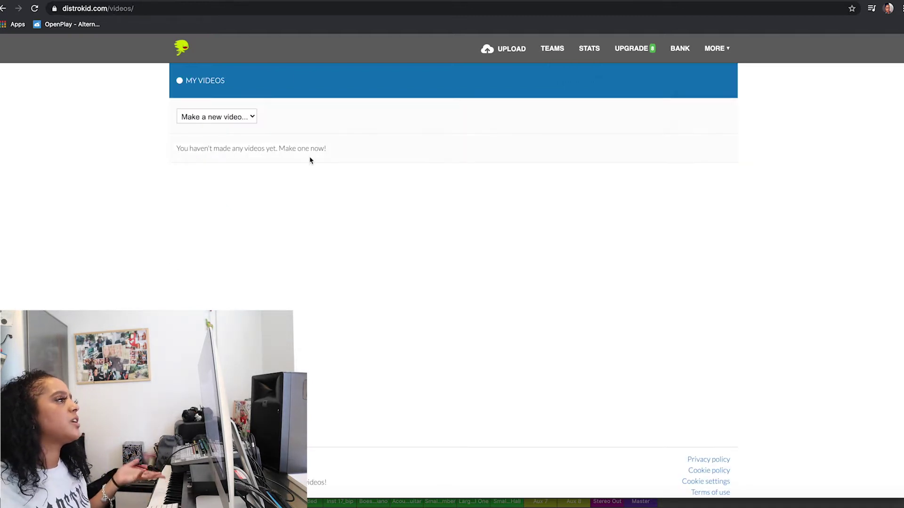
click(234, 116)
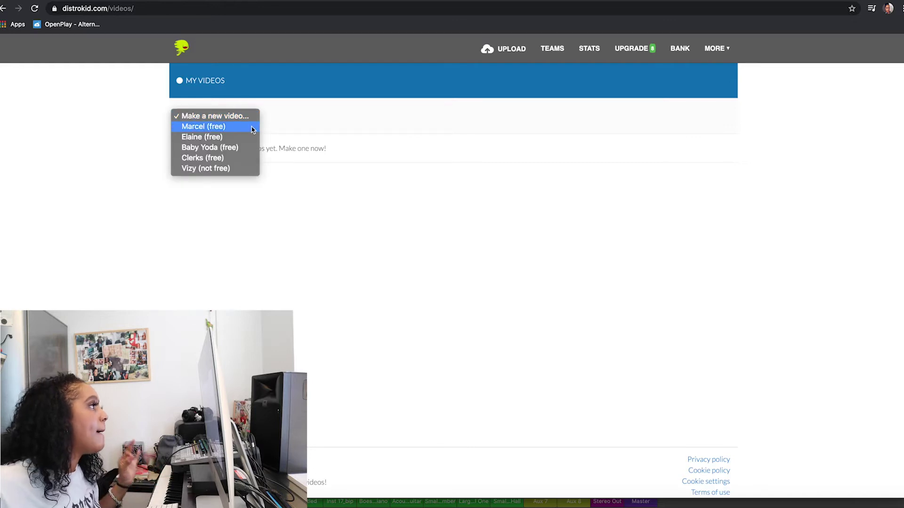
click(252, 126)
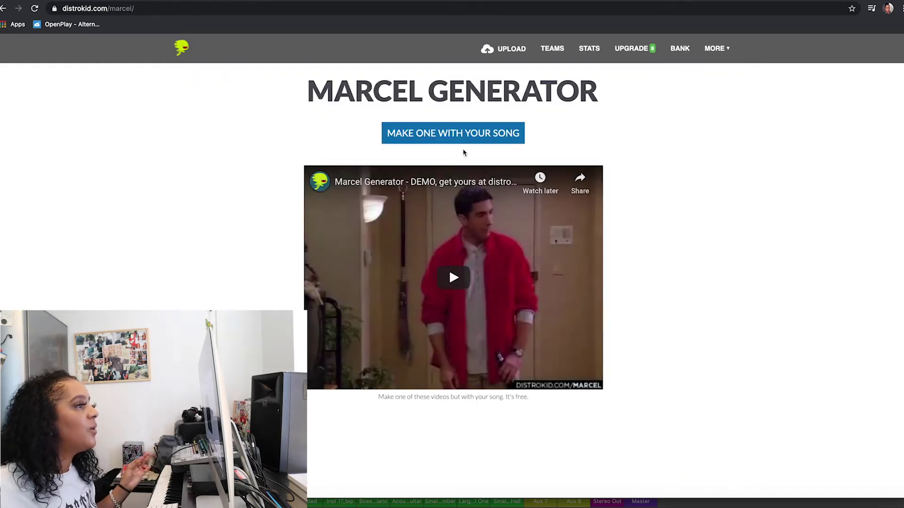
click(472, 276)
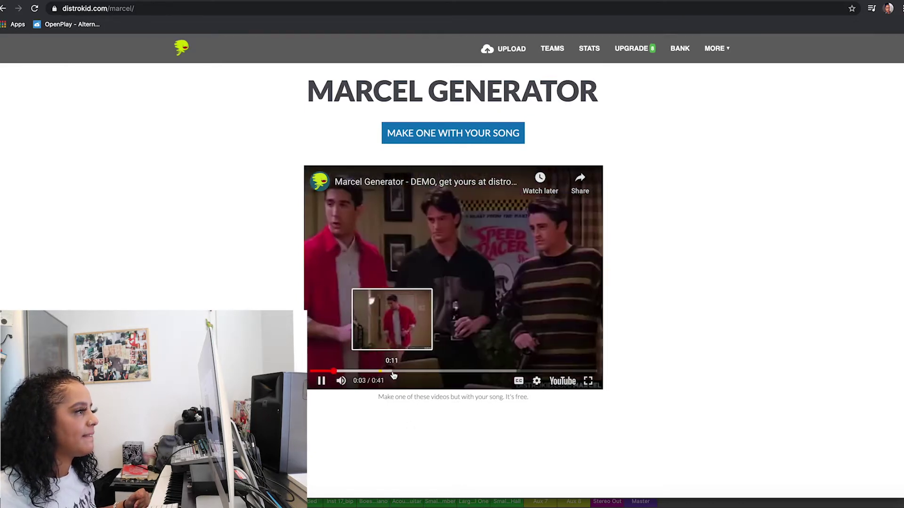
Return to My Videos without choosing another template
click(391, 133)
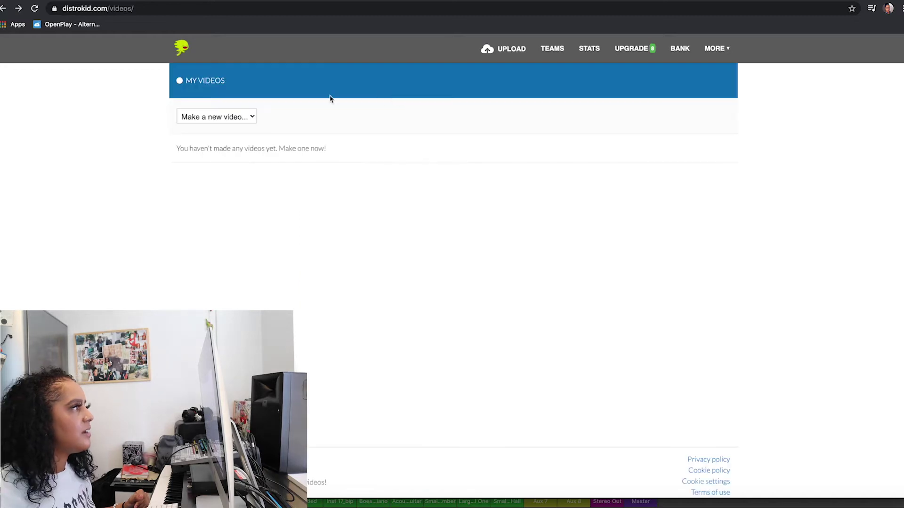
click(222, 117)
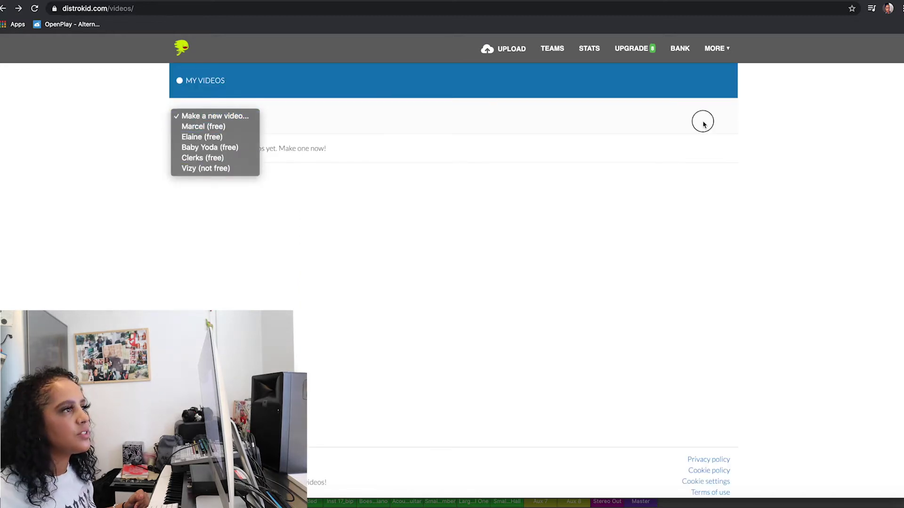
click(714, 49)
click(713, 49)
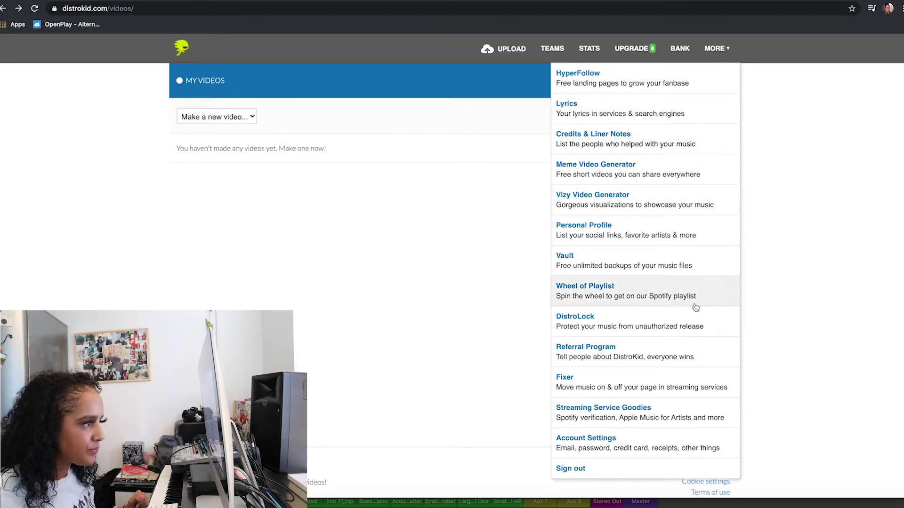
click(716, 321)
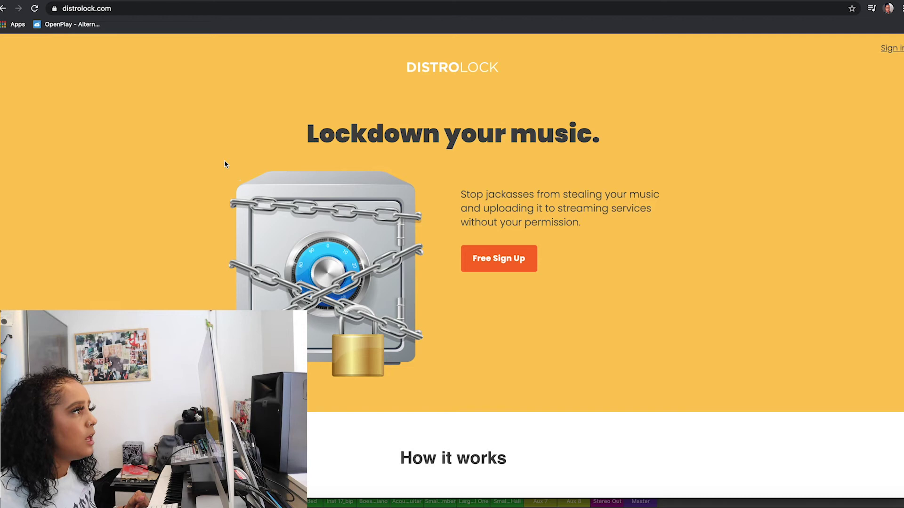
scroll(459, 188, down, 2)
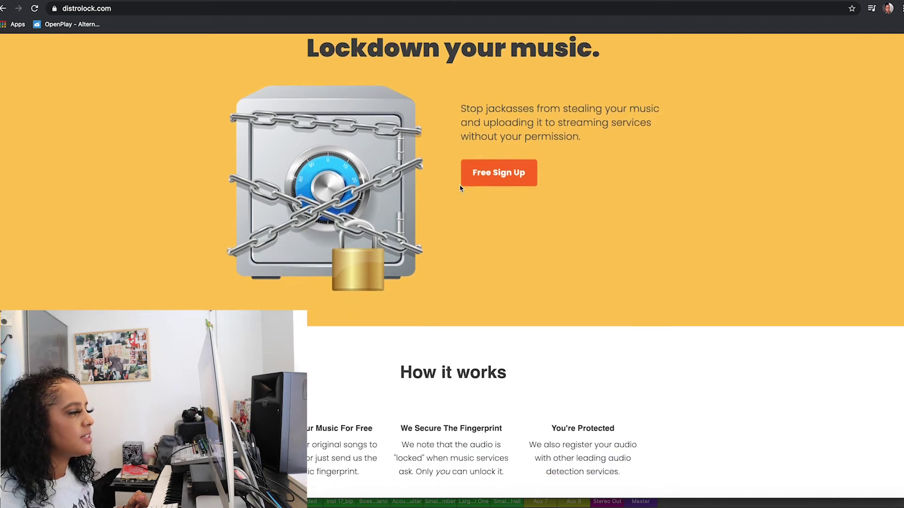
scroll(460, 188, down, 3)
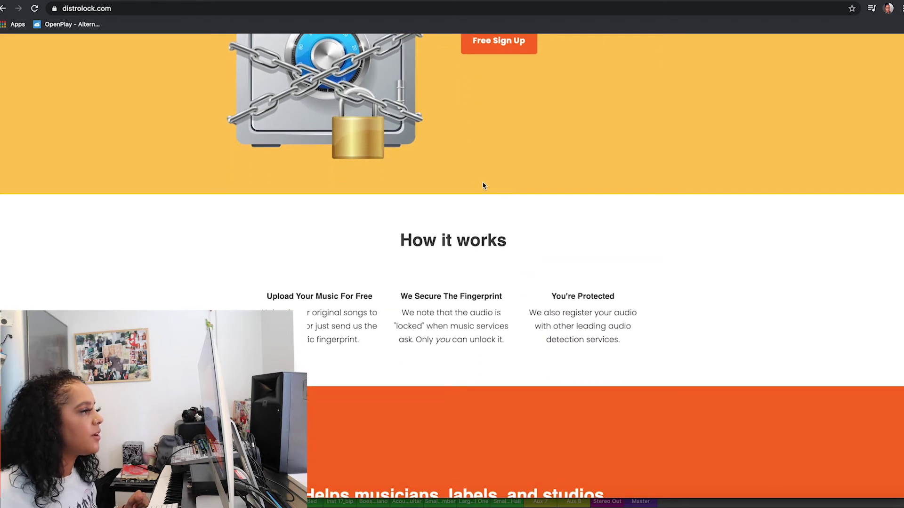
scroll(483, 186, down, 2)
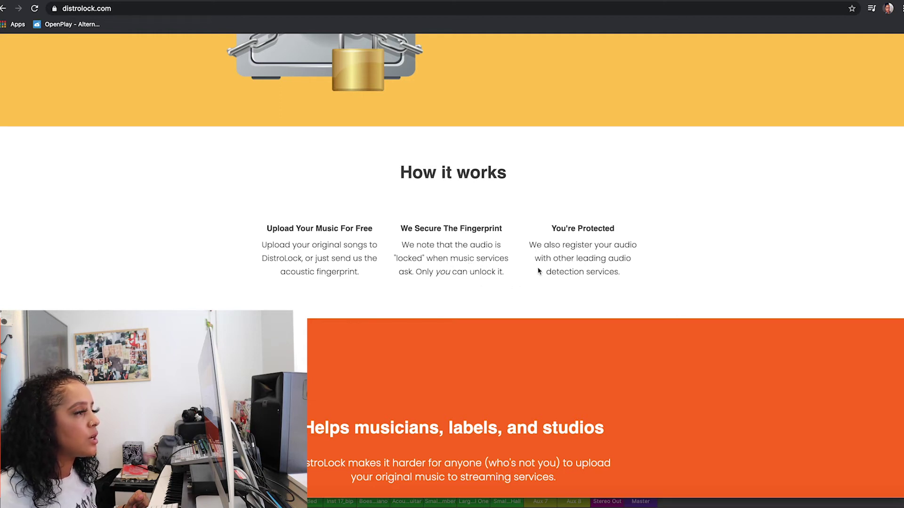
scroll(588, 250, down, 2)
scroll(587, 248, up, 6)
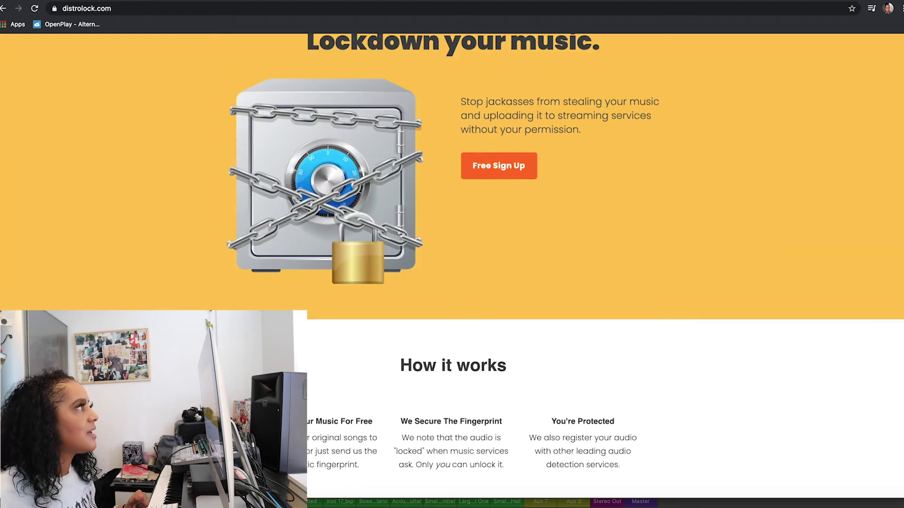
click(3, 8)
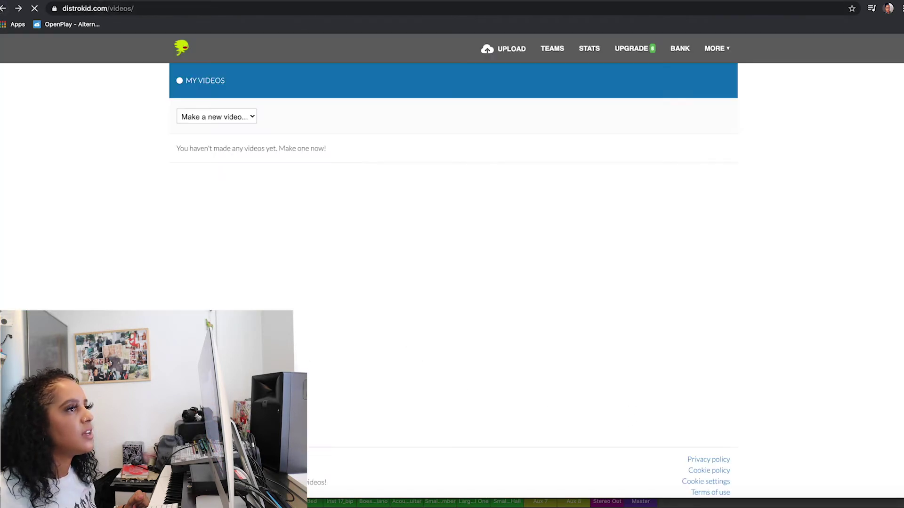
Visit Vault, go back to My Videos, and reopen the MORE tools list
click(727, 55)
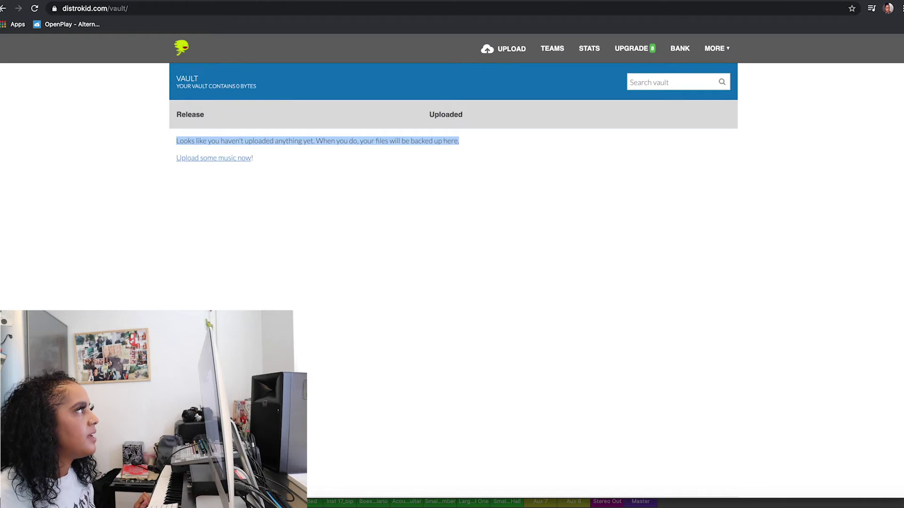
key(super+bracketleft)
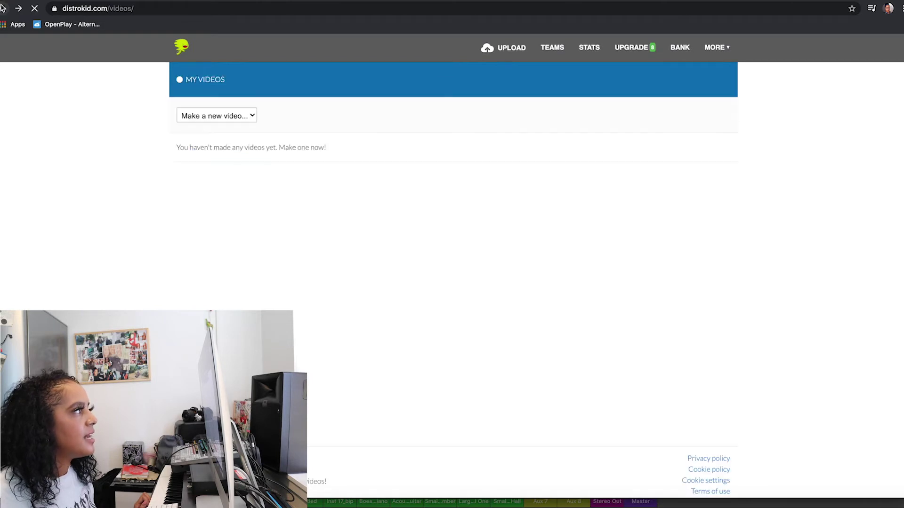
click(715, 47)
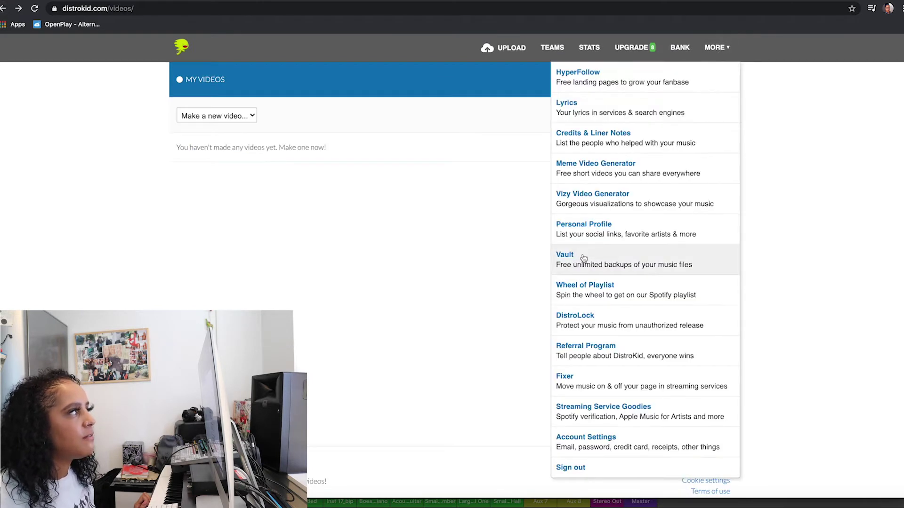